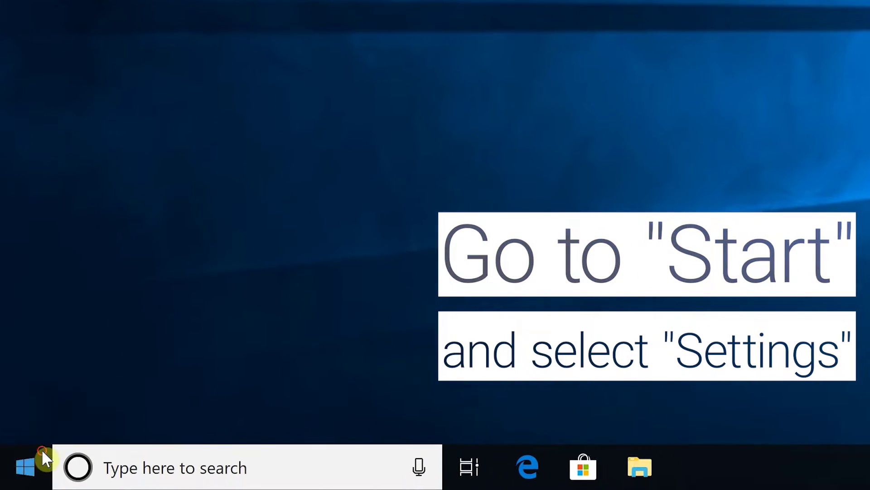
Open Settings from the Start menu and go to Update & Security.
click(42, 449)
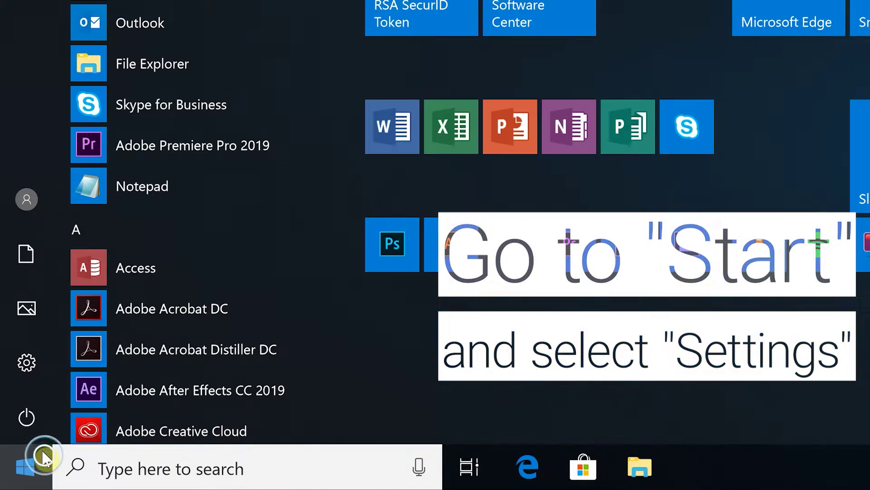
click(37, 381)
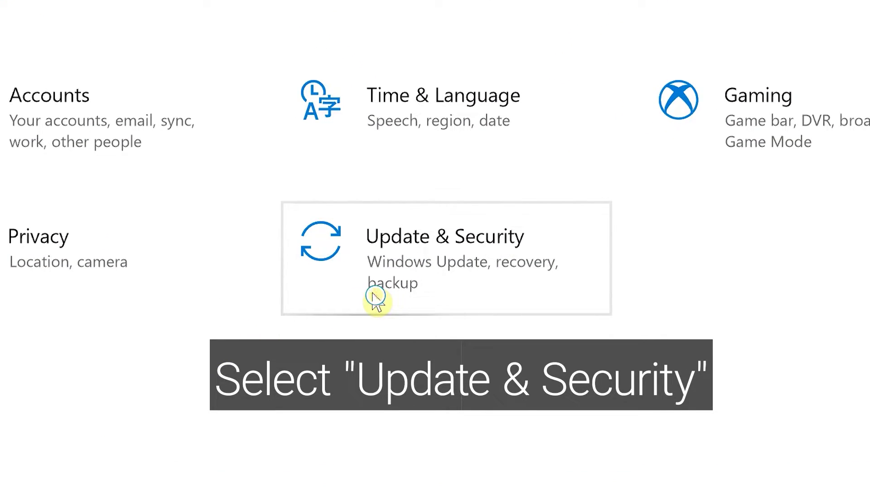
click(373, 299)
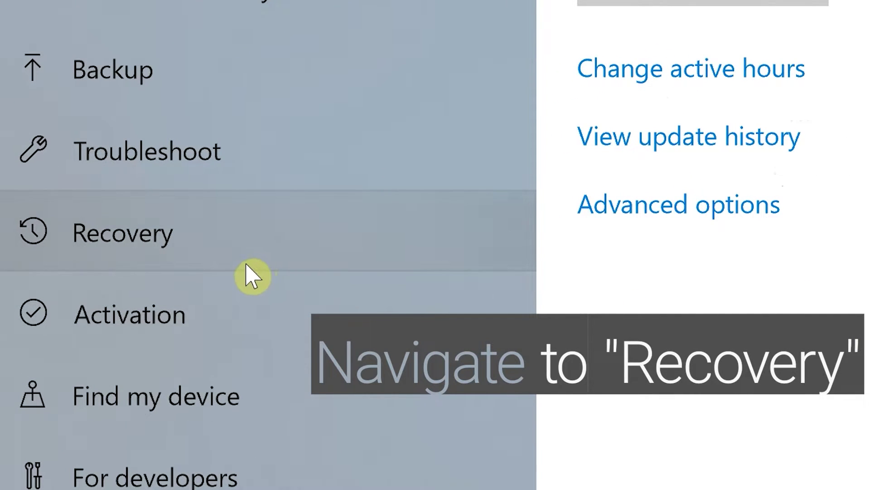
On the Recovery page, use Advanced startup's Restart now to reboot into recovery.
click(246, 265)
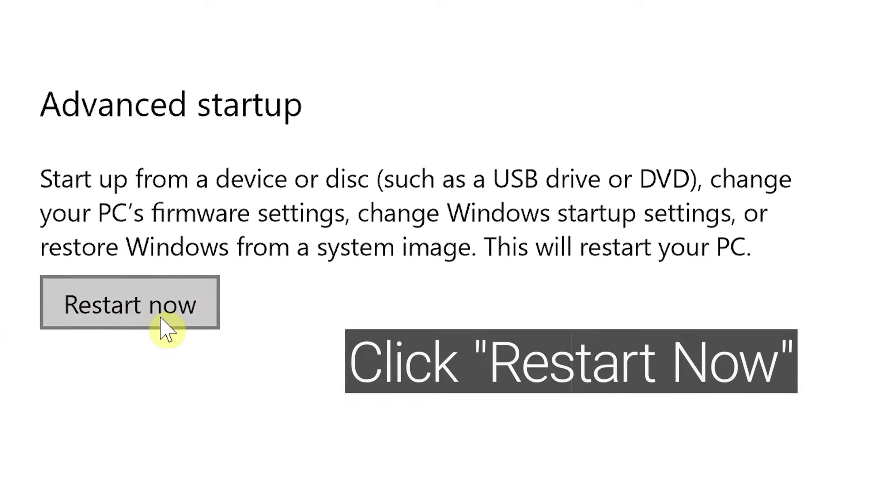
click(165, 325)
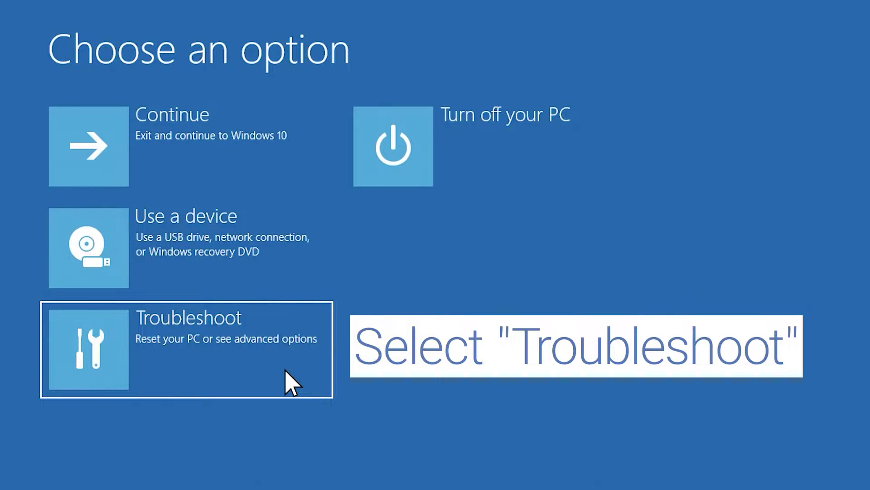
Go through Troubleshoot and Advanced options to open Startup Settings.
click(288, 374)
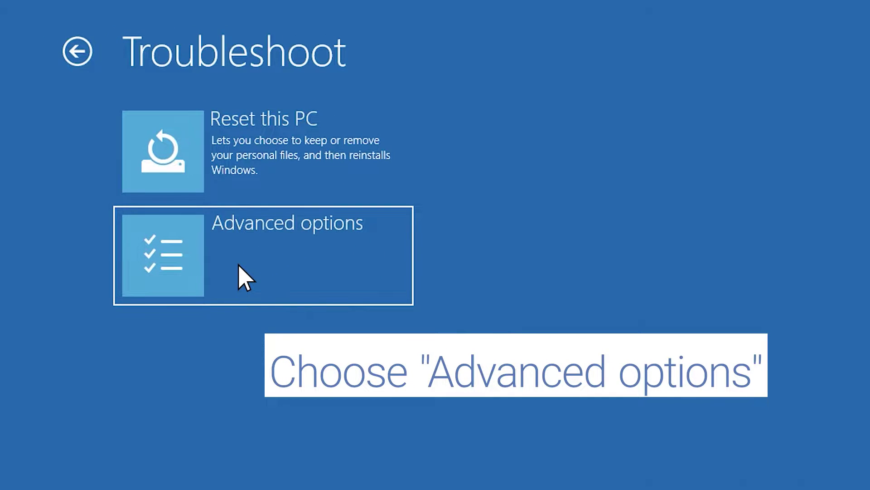
click(240, 271)
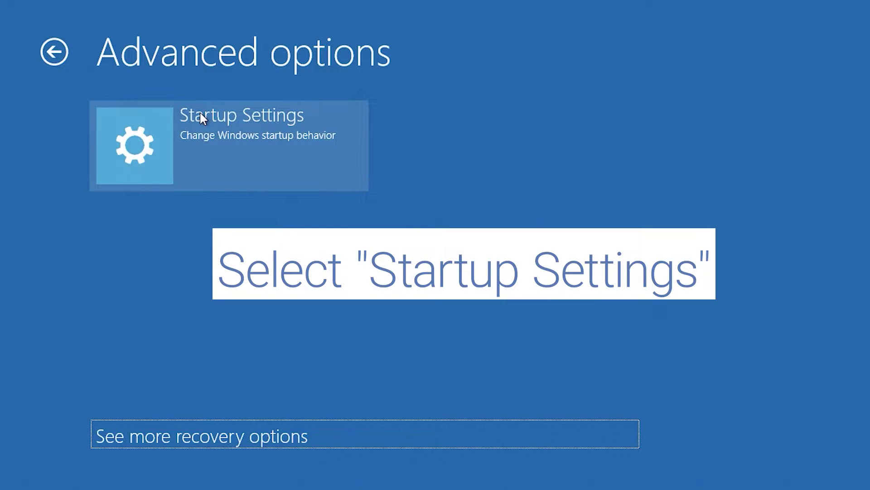
click(200, 115)
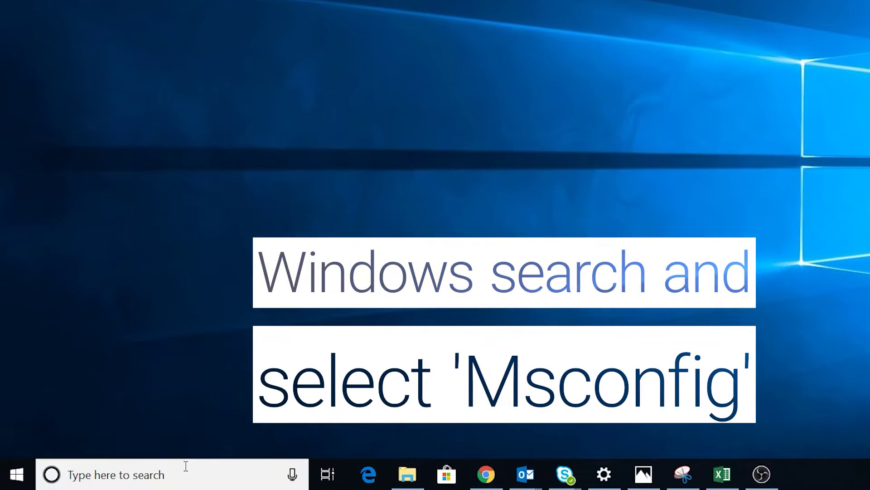
Search the taskbar for 'msconfig'.
click(134, 473)
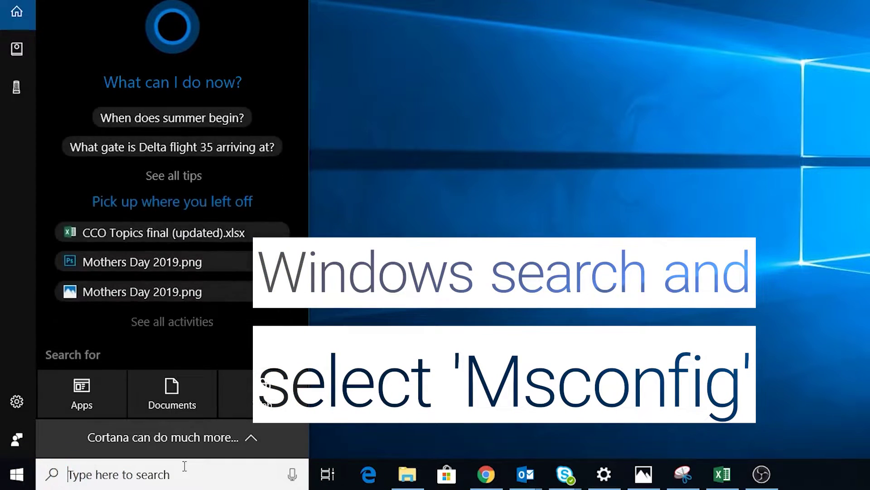
text(msconfig)
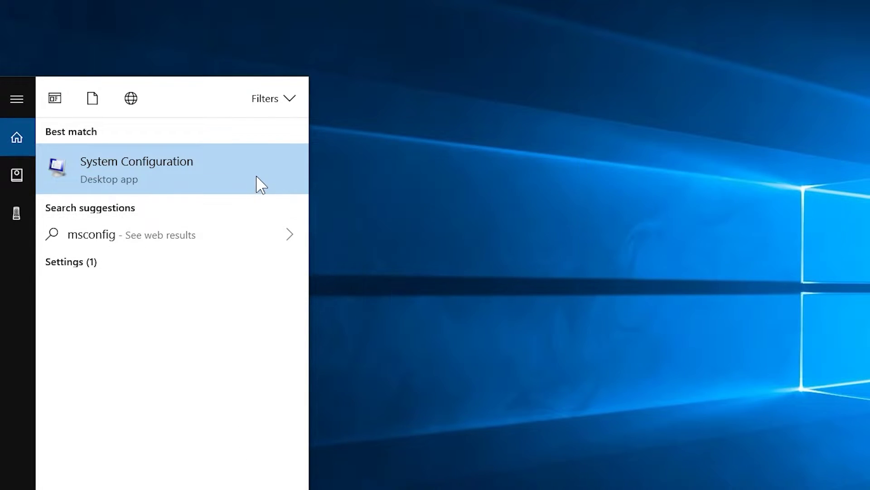
Launch System Configuration and choose Selective startup with Load startup items unchecked.
click(256, 175)
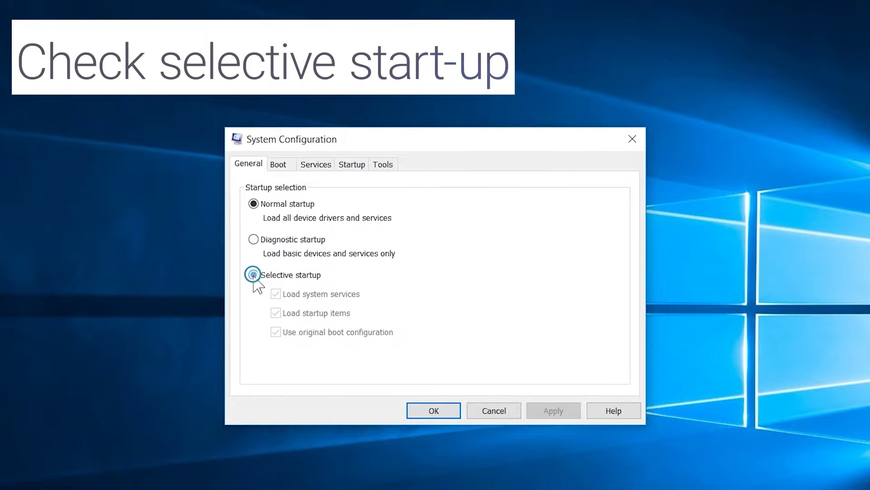
click(253, 274)
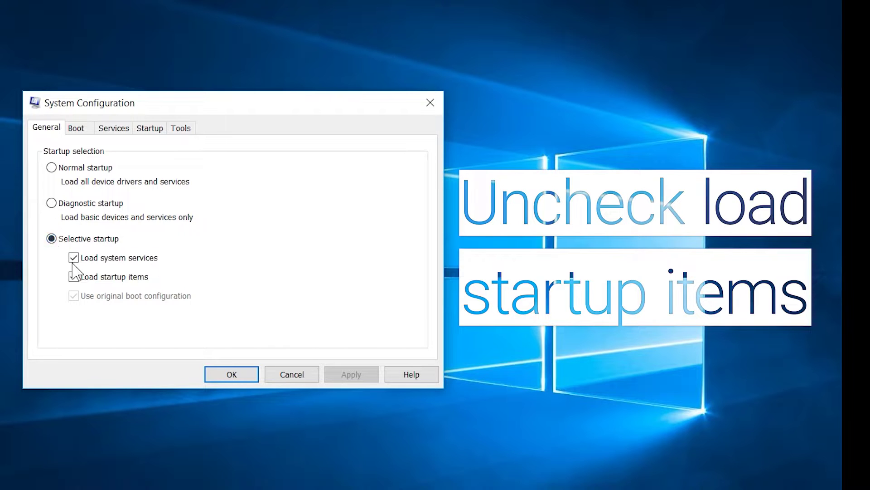
click(75, 277)
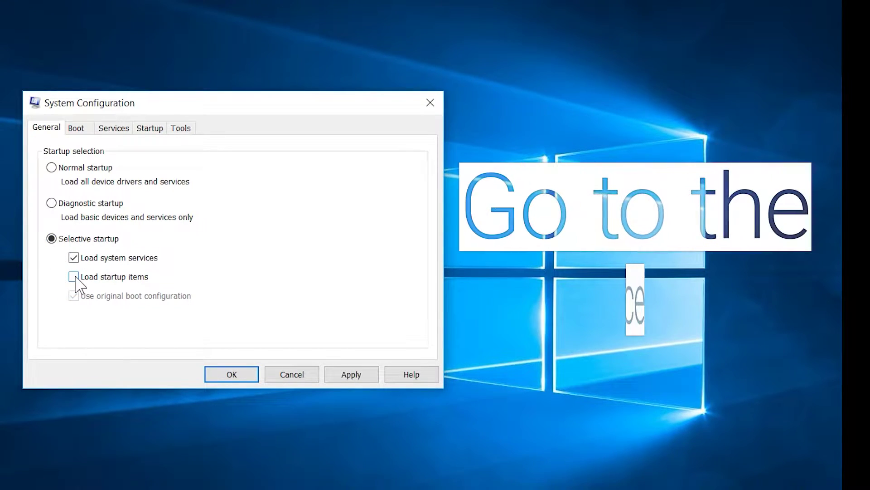
On the Services tab, hide Microsoft services, disable all the rest, and apply with OK.
click(116, 130)
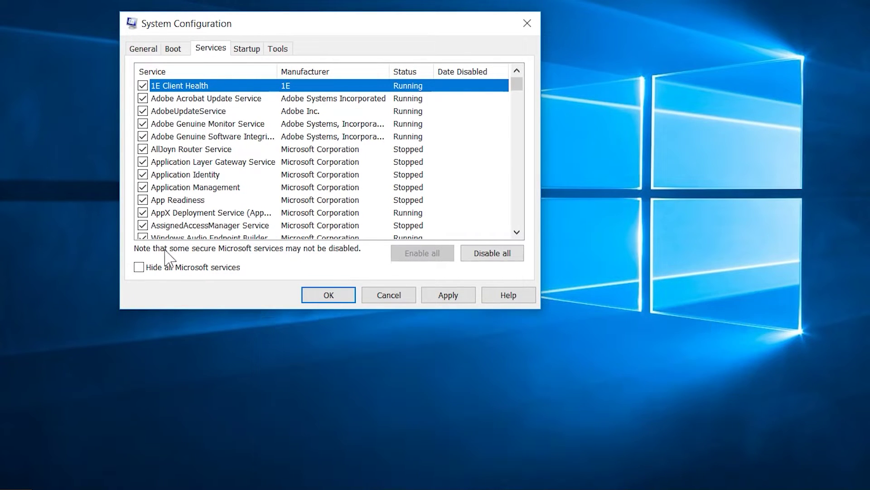
click(139, 267)
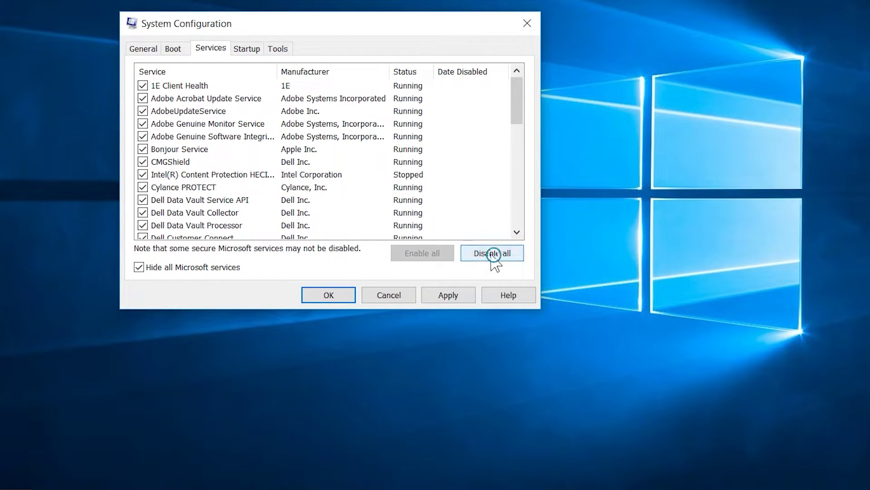
click(491, 255)
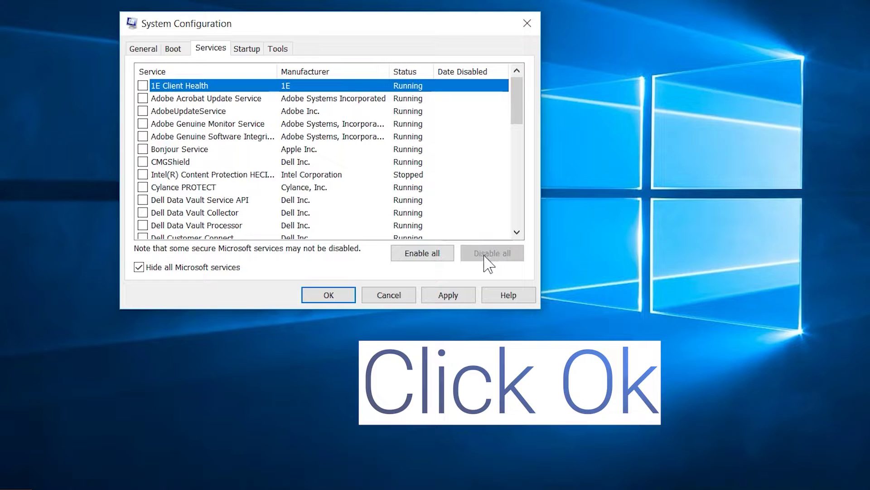
click(338, 293)
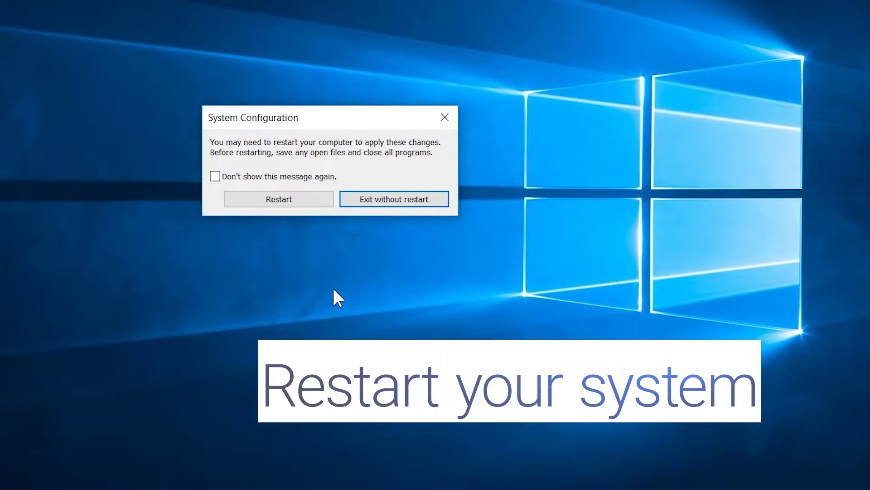
Choose Restart in the System Configuration prompt to reboot now.
click(289, 202)
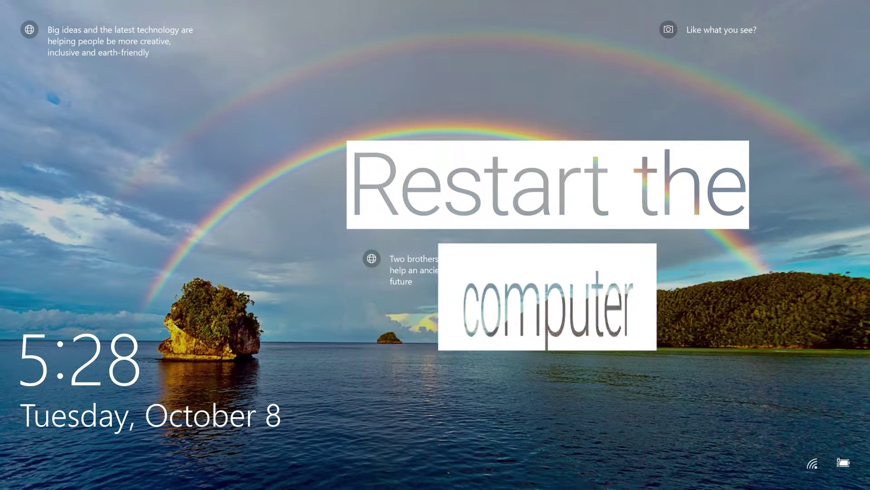
Dismiss the lock screen to reach the account sign-in prompt.
click(429, 384)
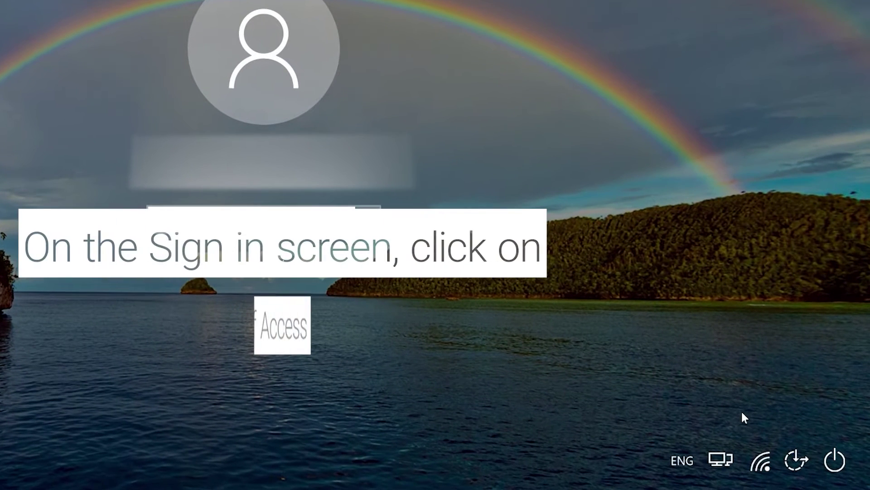
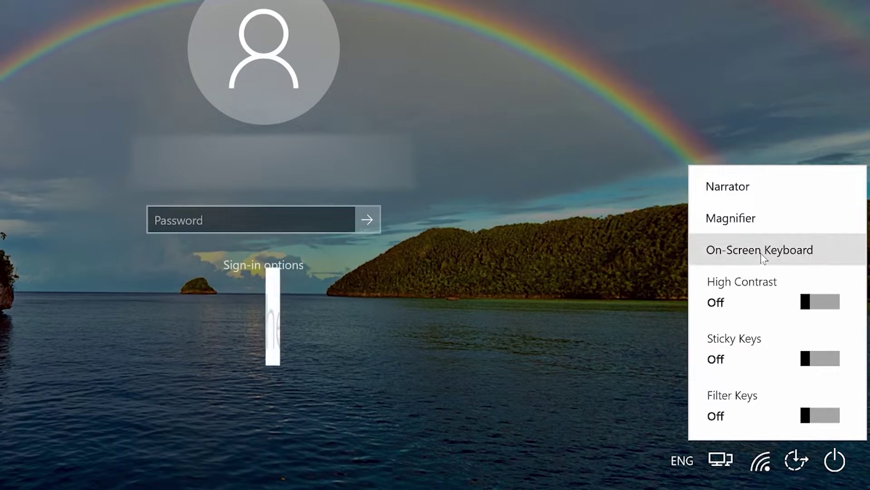
Open the On-Screen Keyboard from the sign-in screen's Ease of Access menu.
click(763, 250)
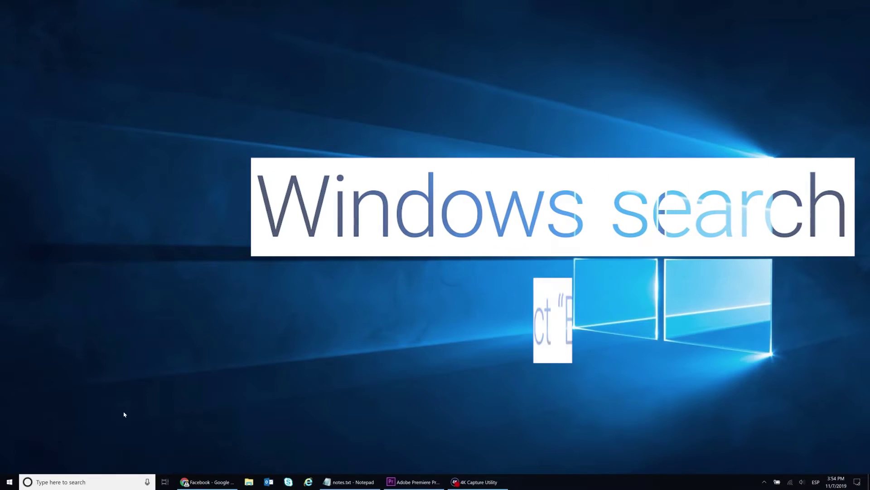
Find BitLocker with 'bitloc' in Start and suspend protection on C:, confirming Yes.
text(bitloc)
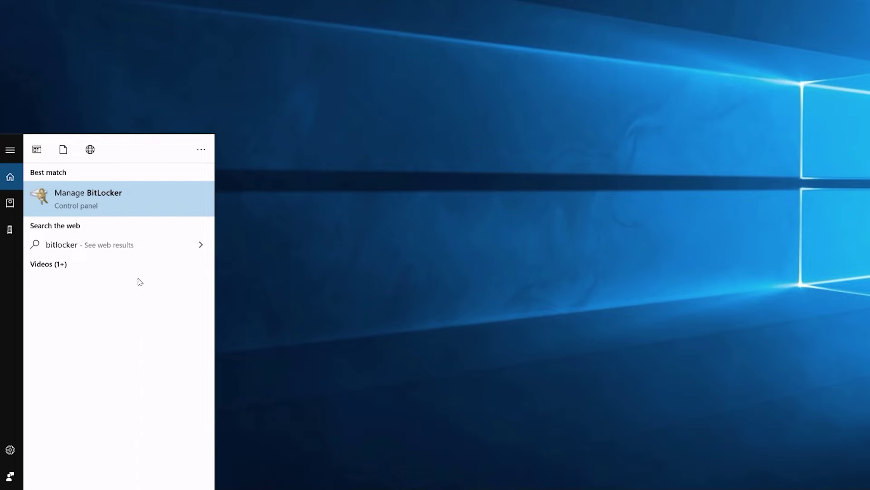
click(138, 196)
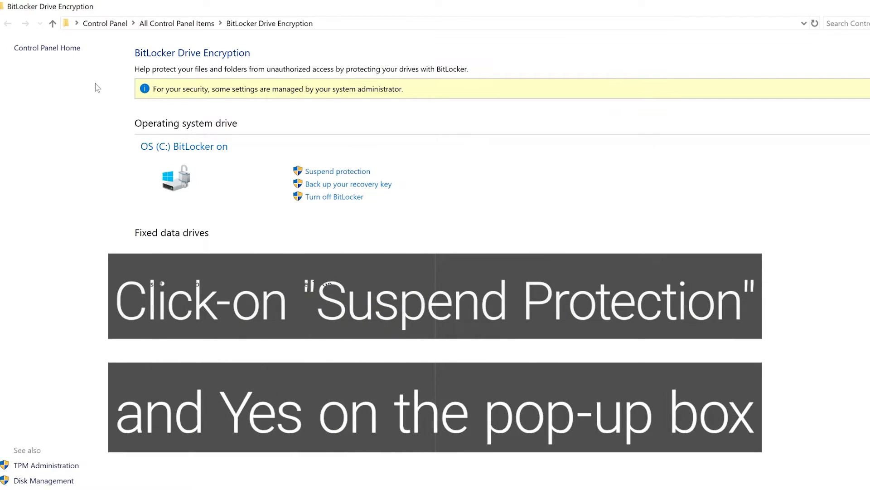
click(313, 173)
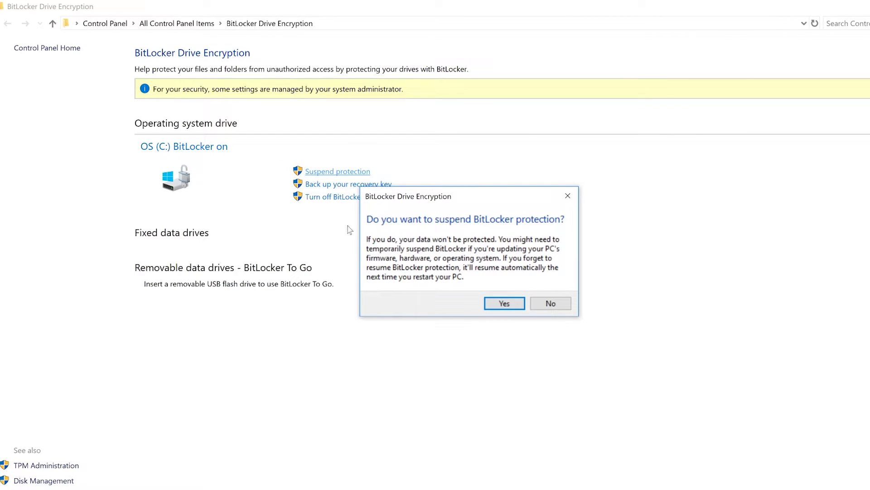
click(503, 305)
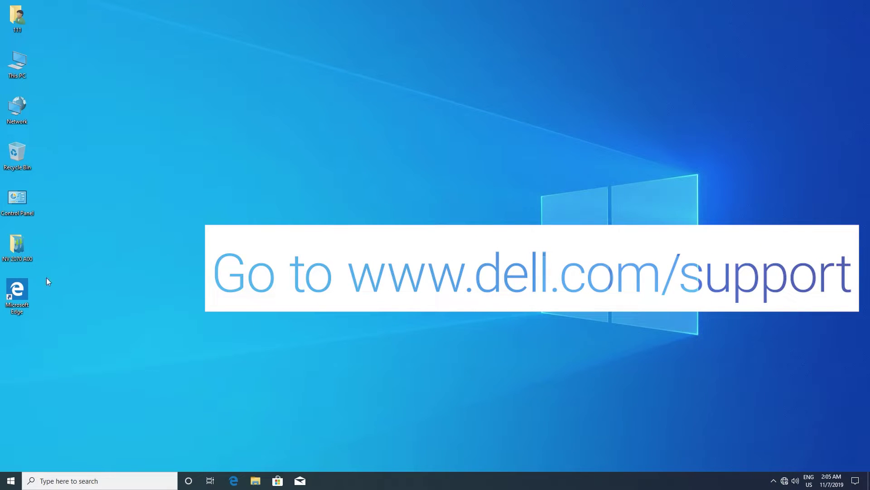
In the browser on Dell Support, try Detect PC, then enter the PC's service tag.
double_click(7, 303)
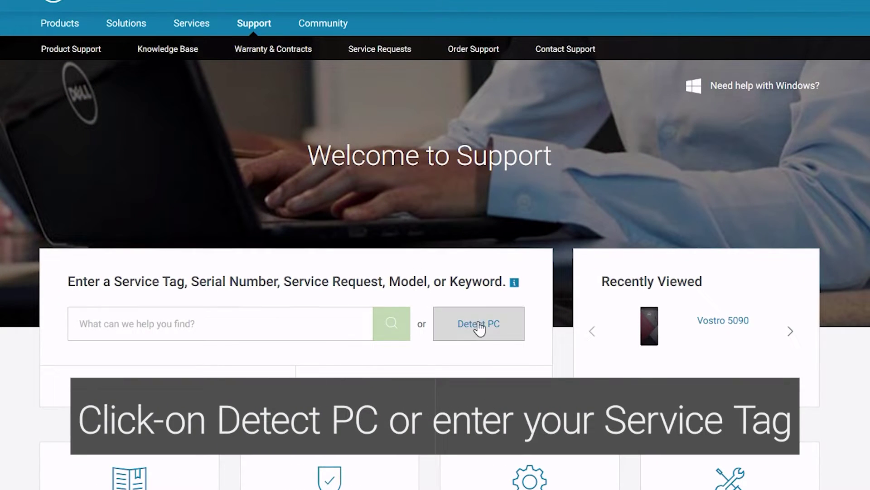
click(480, 324)
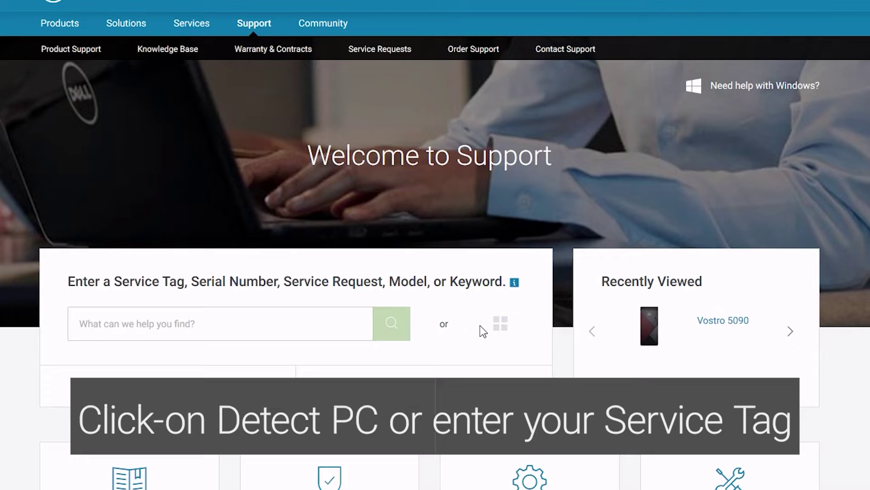
click(306, 325)
text(1234567)
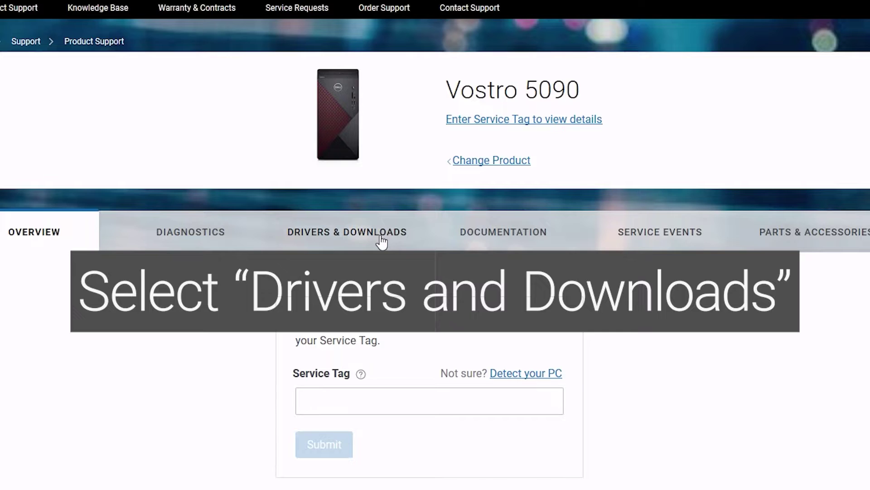
Filter Vostro 5090 Drivers & Downloads to BIOS and download System BIOS Vostro_5090_1.1.2.exe.
click(381, 241)
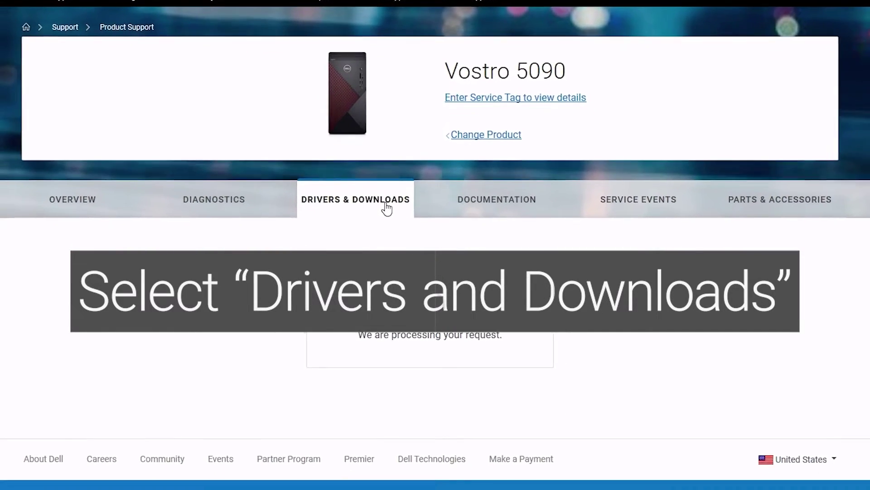
scroll(387, 207, down, 4)
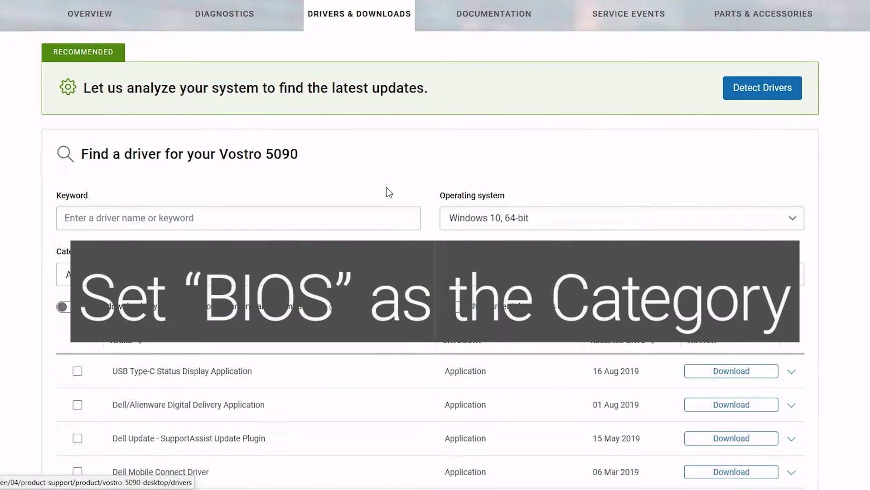
scroll(389, 192, down, 4)
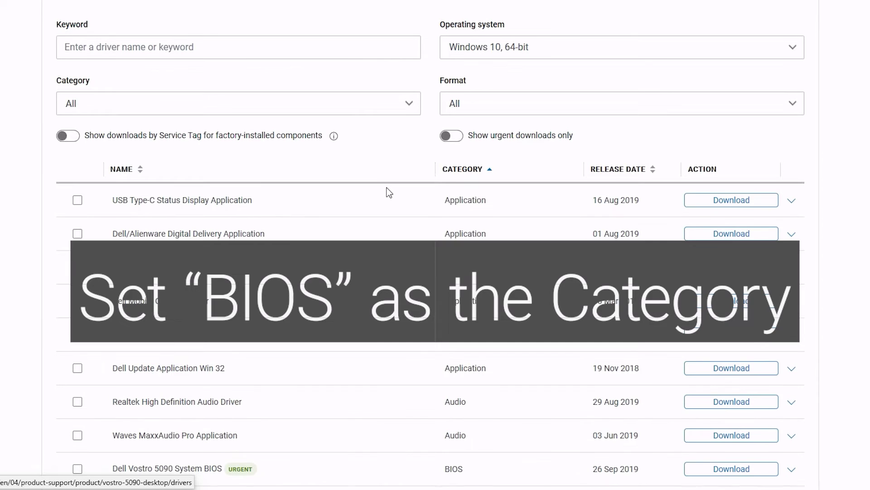
click(373, 110)
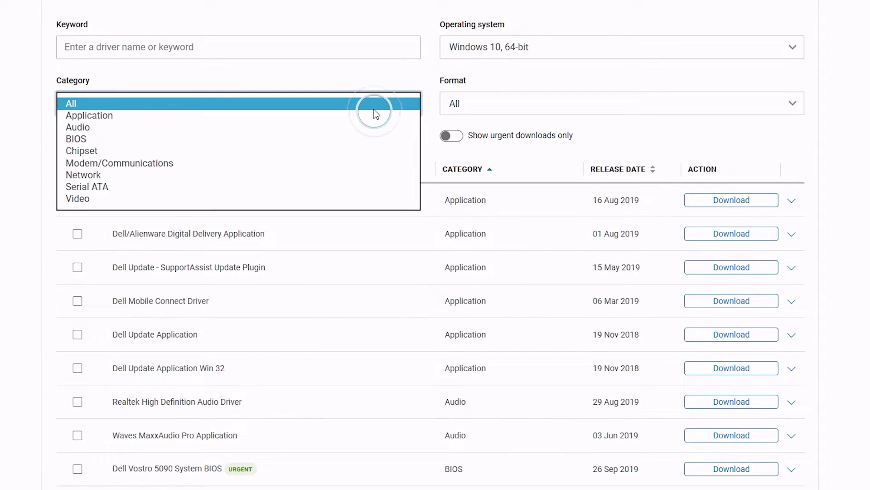
click(331, 138)
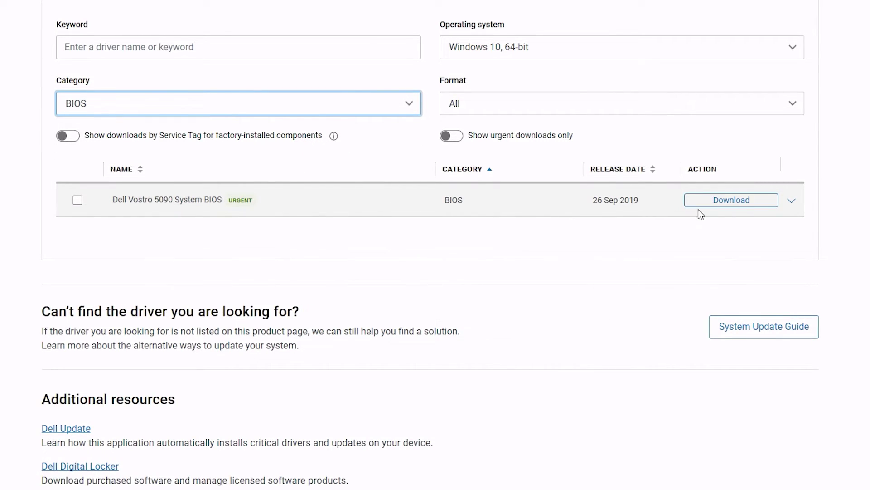
click(719, 205)
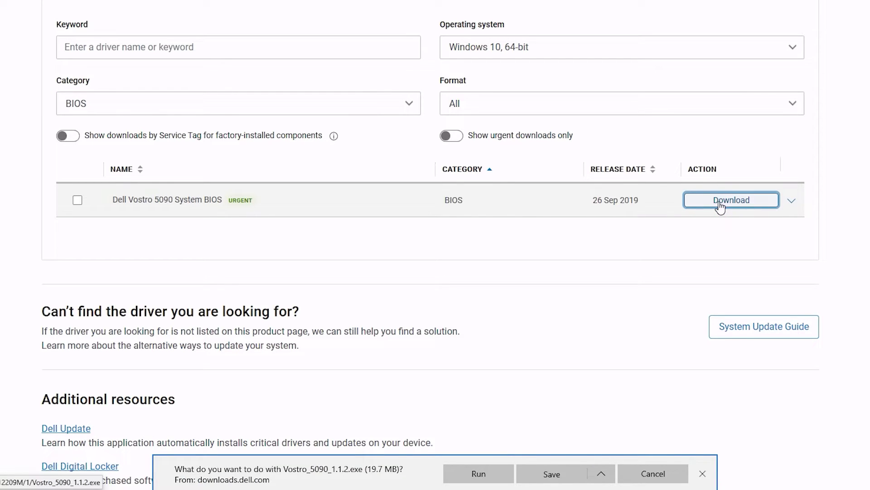
Run the downloaded Vostro_5090_1.1.2.exe and start the BIOS update to 1.1.2.
click(480, 474)
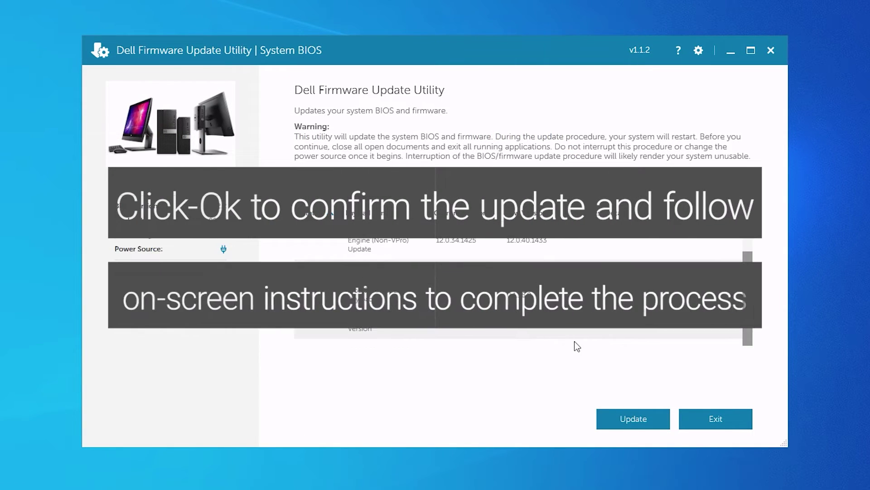
click(628, 417)
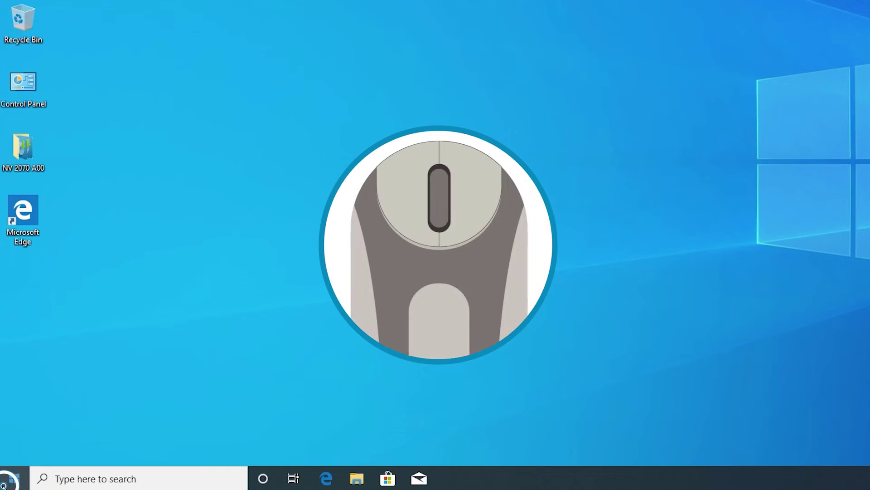
Launch Device Manager from the Start button's right-click (Win+X) menu.
right_click(6, 484)
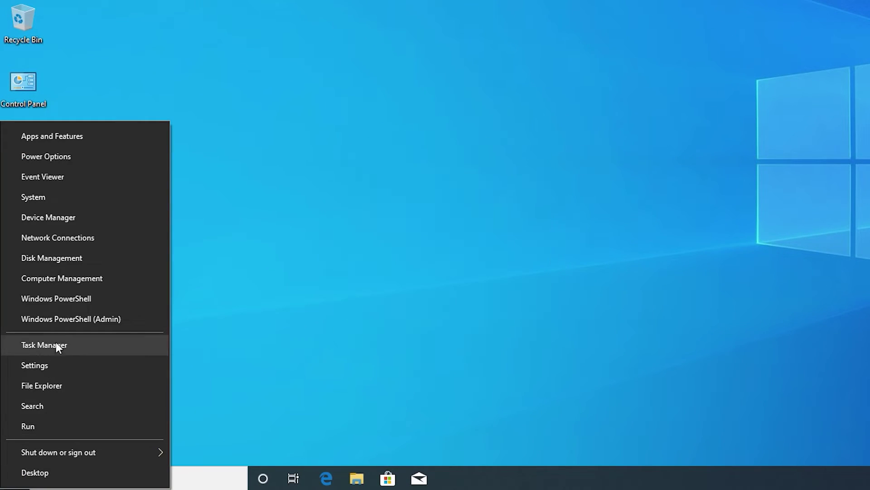
click(86, 222)
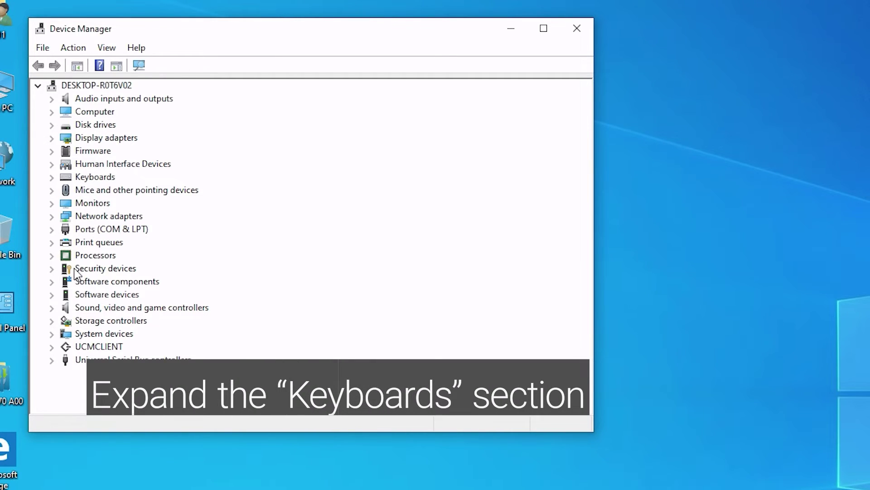
Expand Keyboards and uninstall HID Keyboard Device, confirming the removal.
click(52, 177)
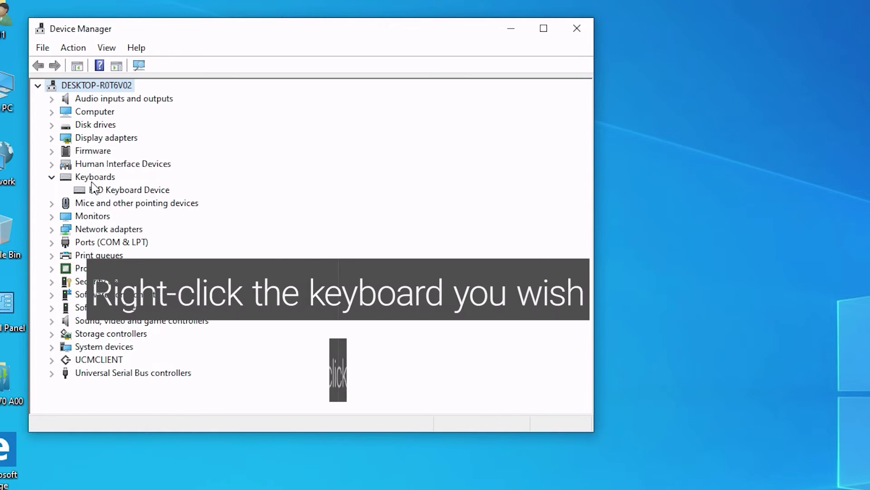
click(120, 195)
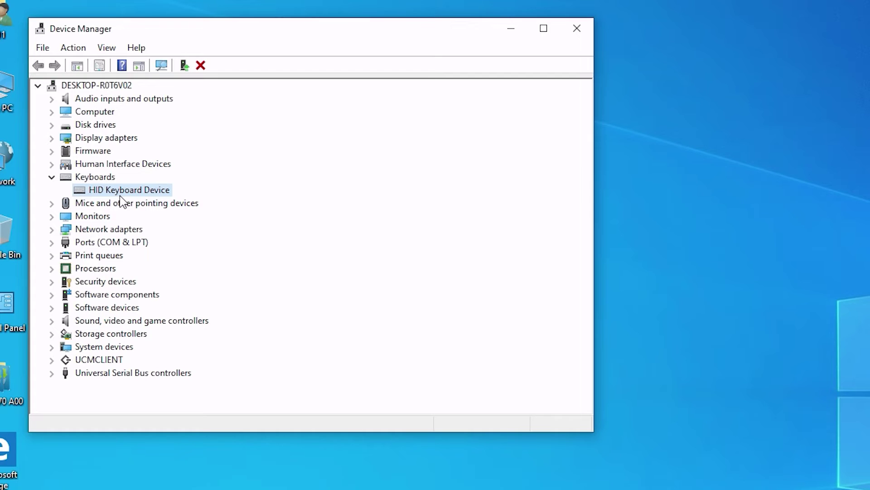
right_click(121, 196)
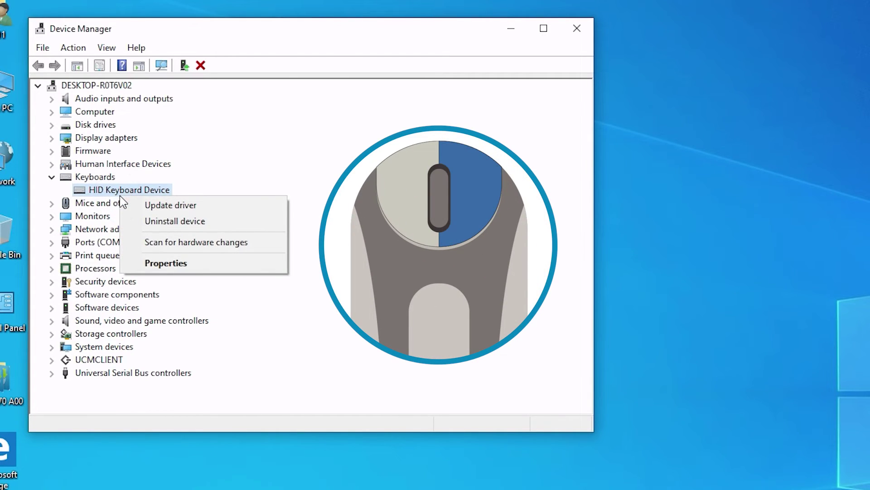
click(158, 221)
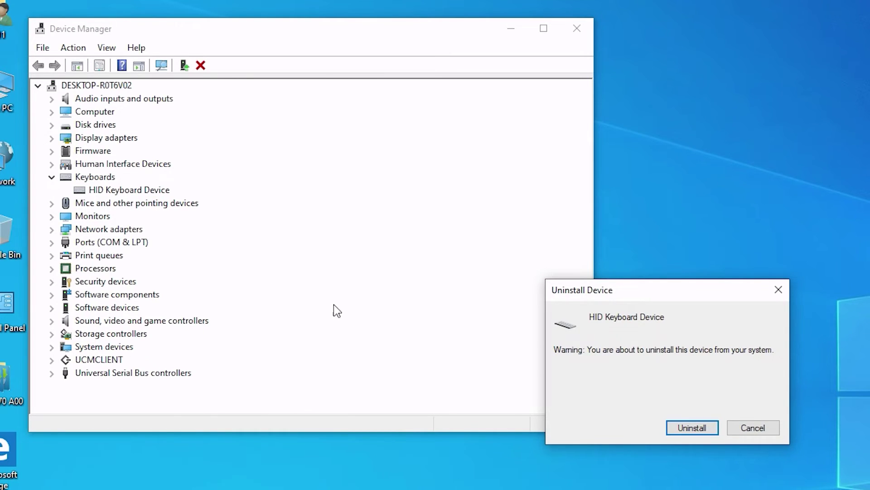
click(677, 430)
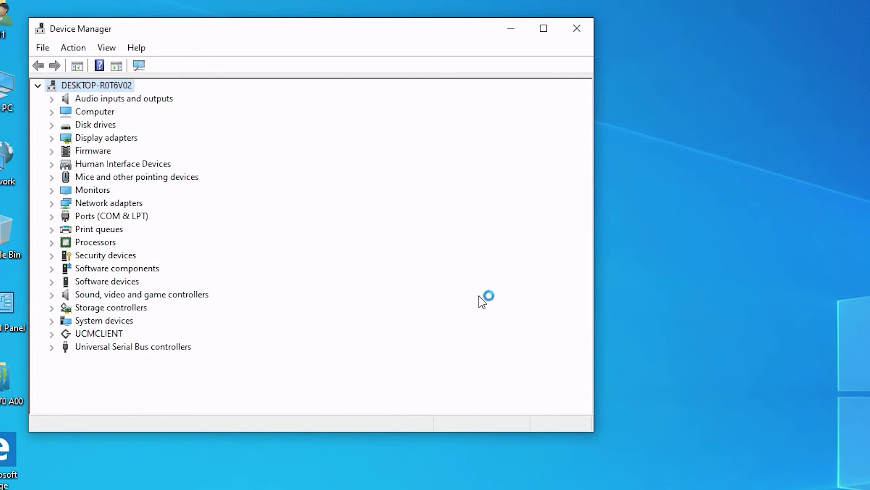
Scan for hardware changes, then select the reinstalled HID Keyboard Device under Keyboards.
click(142, 65)
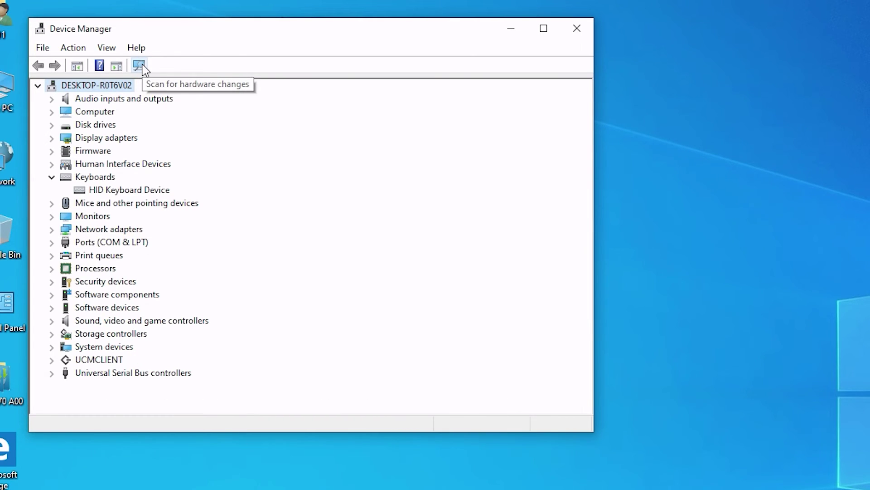
click(156, 191)
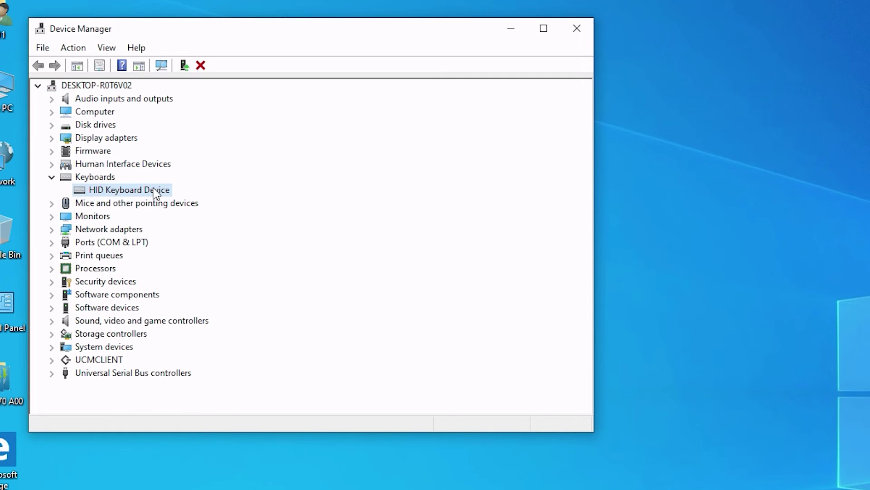